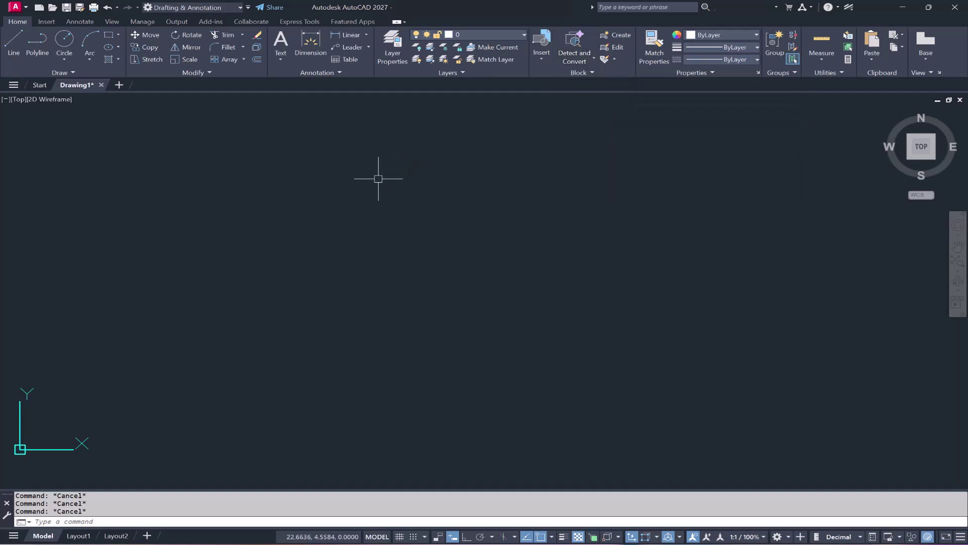
- Draw a rectangle about 7.5 by 6.1 units in the empty drawing
text(r)
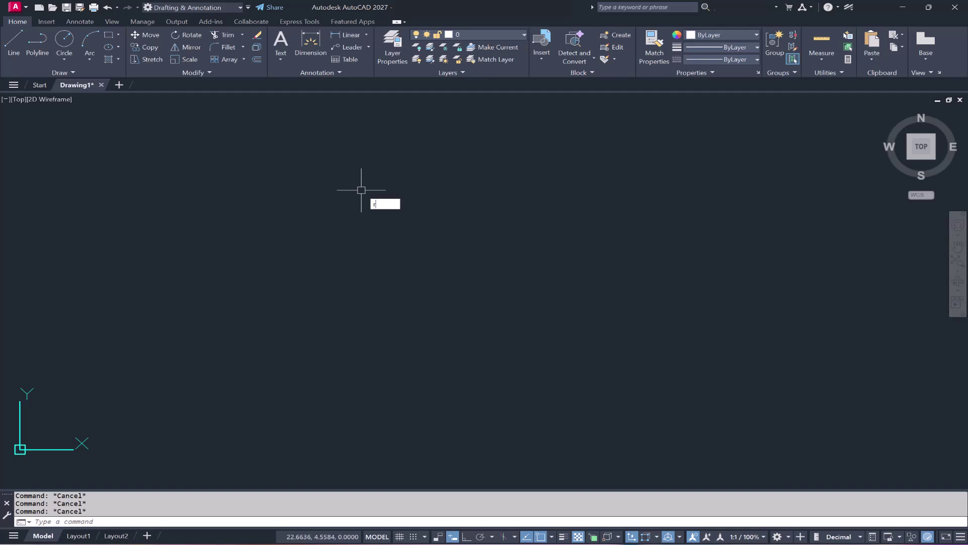
text(ec)
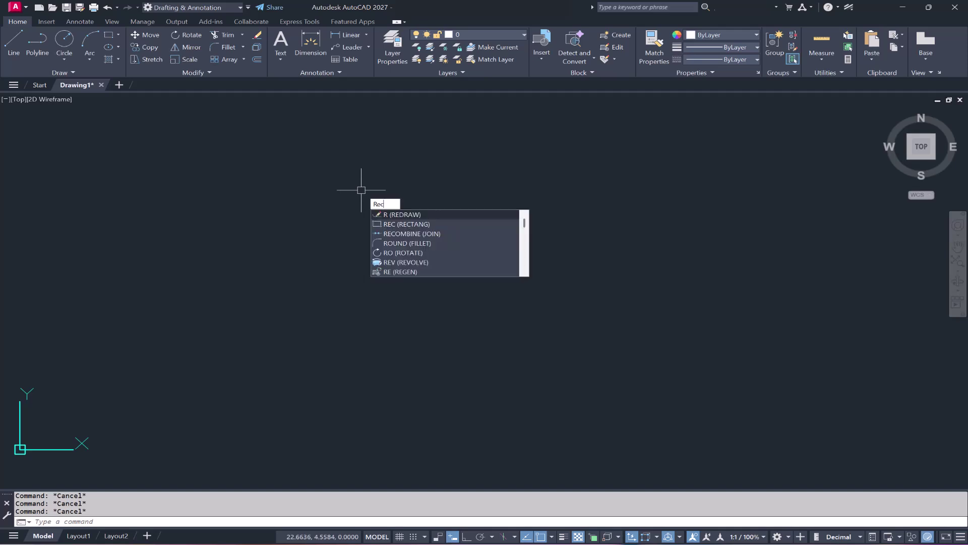
key(Return)
click(295, 274)
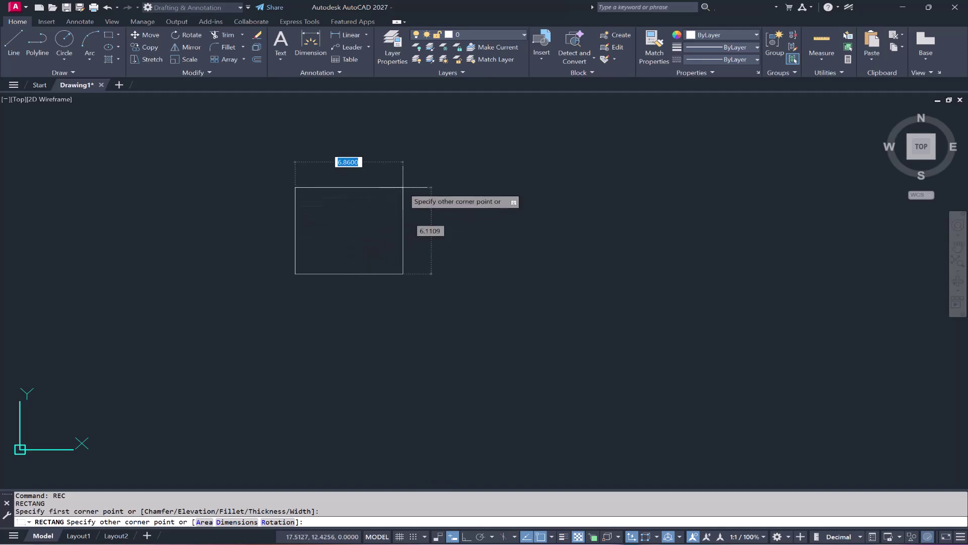
click(414, 188)
- Draw a circle centred on the rectangle's upper-right corner, overlapping the rectangle
text(c)
key(Return)
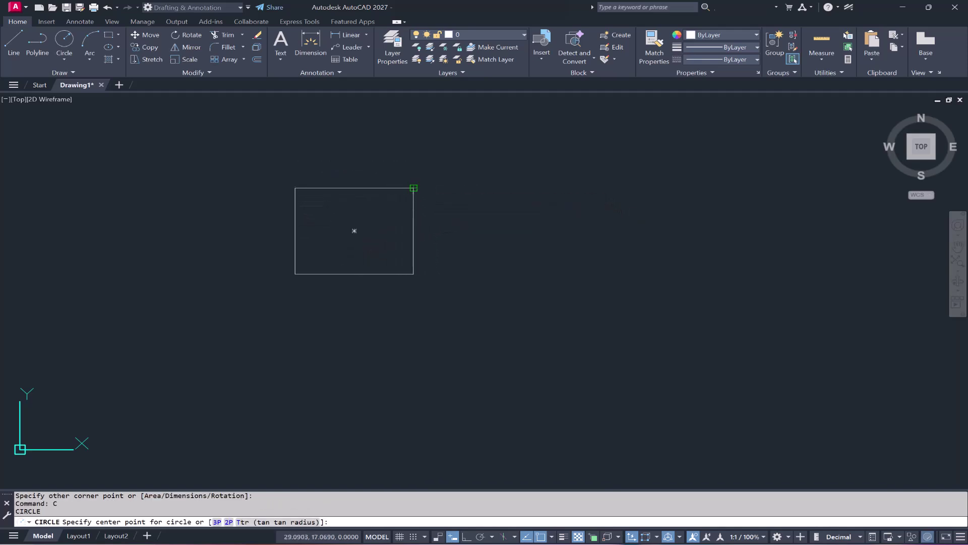
click(413, 188)
click(450, 224)
middle_drag(510, 230, 429, 248)
- Copy the rectangle and circle from the circle's centre, turning Ortho on and placing one copy horizontally to their right
click(445, 225)
click(321, 281)
text(co)
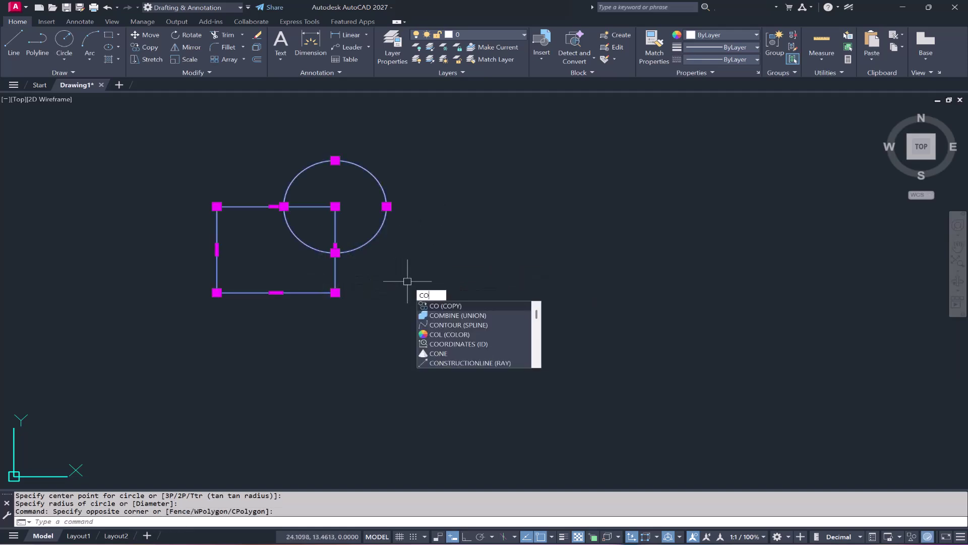
key(Return)
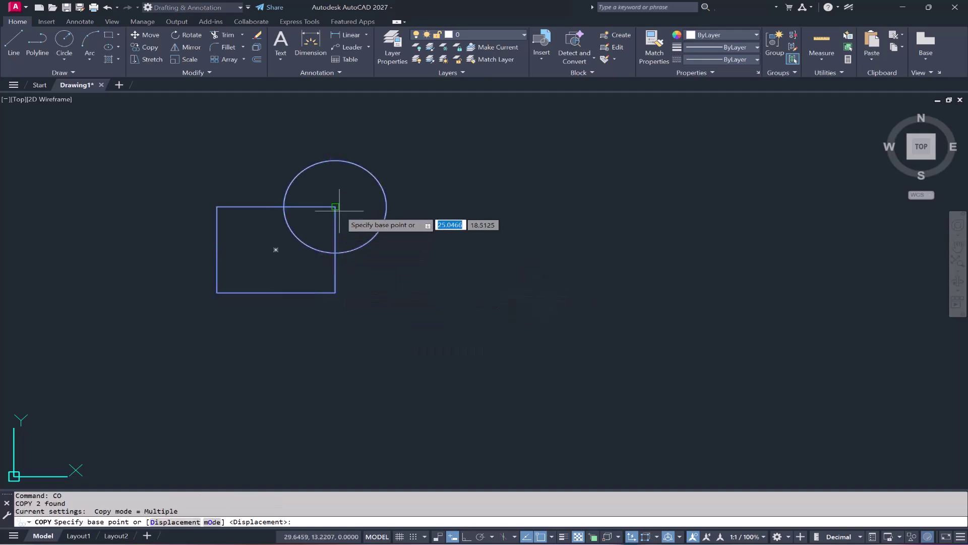
click(336, 207)
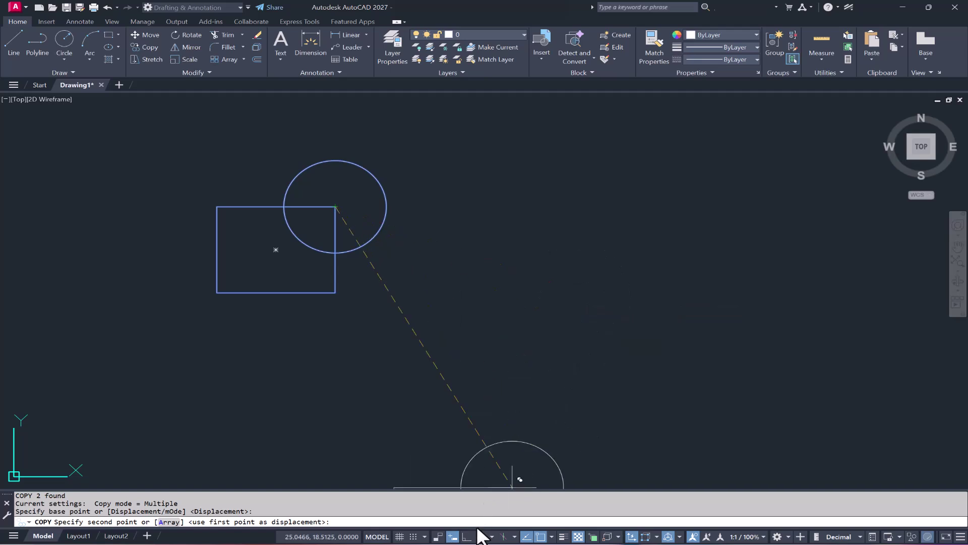
key(F8)
click(603, 275)
- Place three more copies of the rectangle and circle further right in the same horizontal row and finish copying
scroll(605, 275, down, 2)
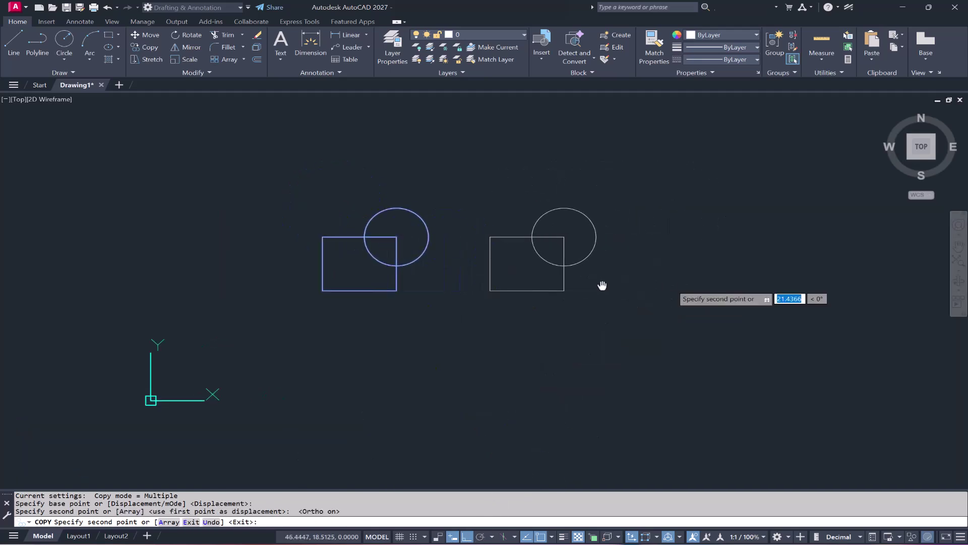
middle_drag(709, 278, 548, 275)
click(579, 263)
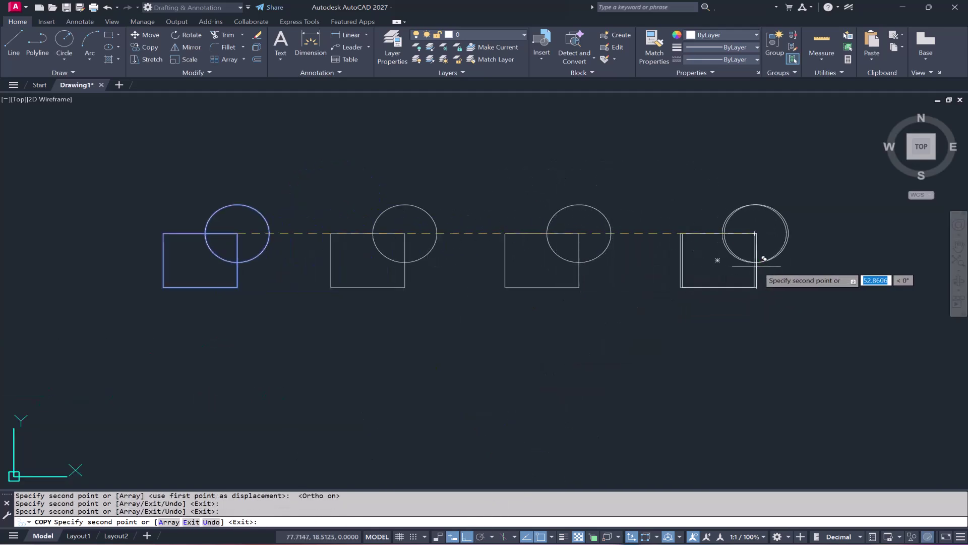
middle_drag(872, 273, 748, 272)
middle_drag(830, 270, 756, 270)
click(756, 269)
key(Return)
scroll(636, 302, down, 2)
middle_drag(635, 303, 692, 283)
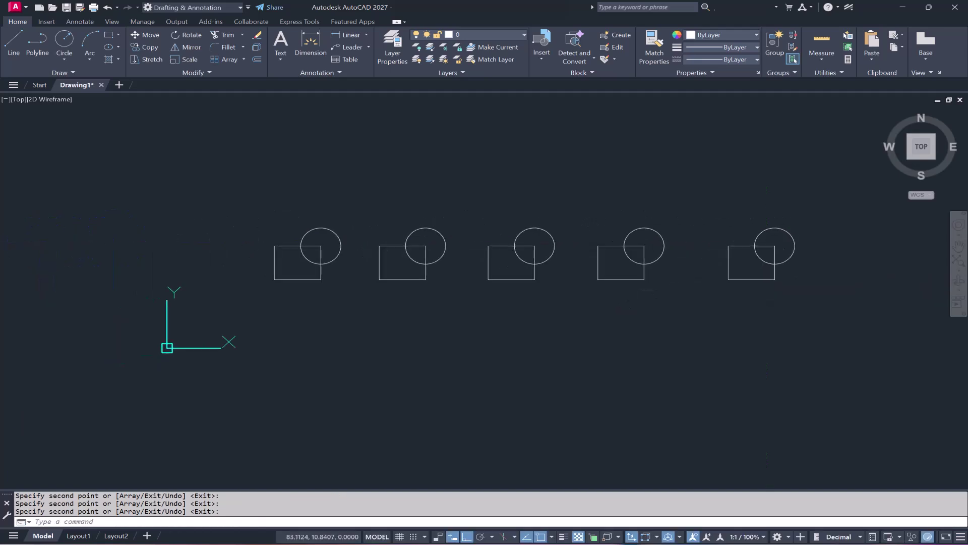
- Start a block definition named Block with its base point at the first rectangle's upper-right corner
scroll(348, 271, up, 2)
middle_drag(348, 271, 337, 287)
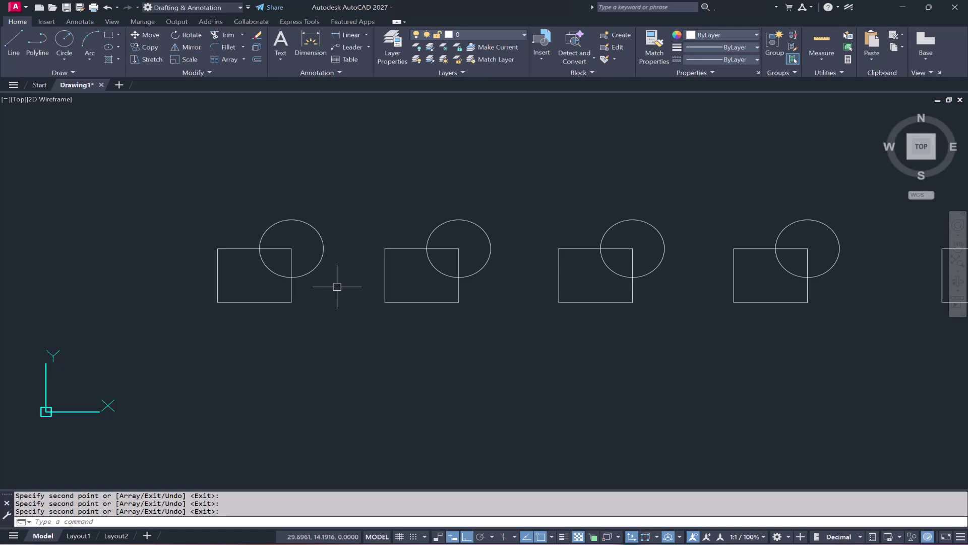
text(b)
key(Return)
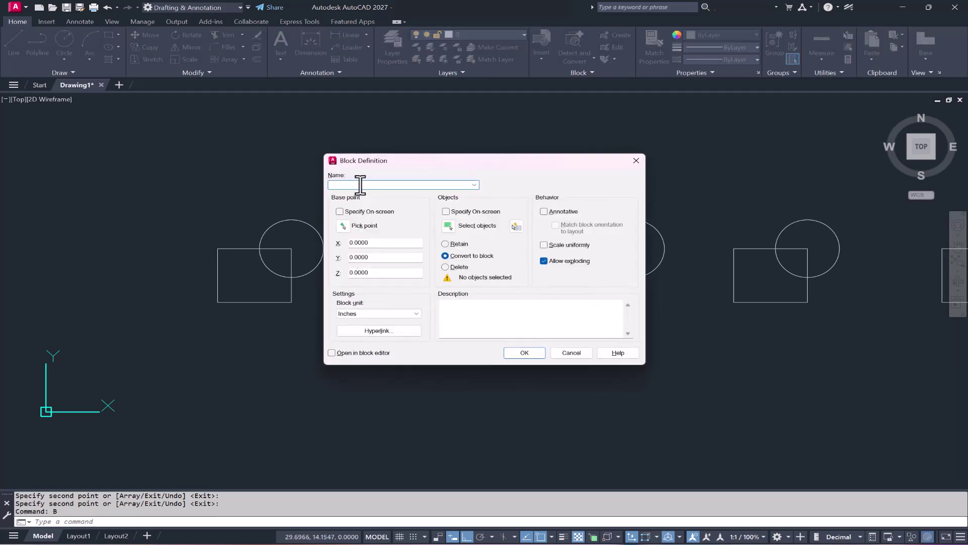
text(Block)
click(343, 225)
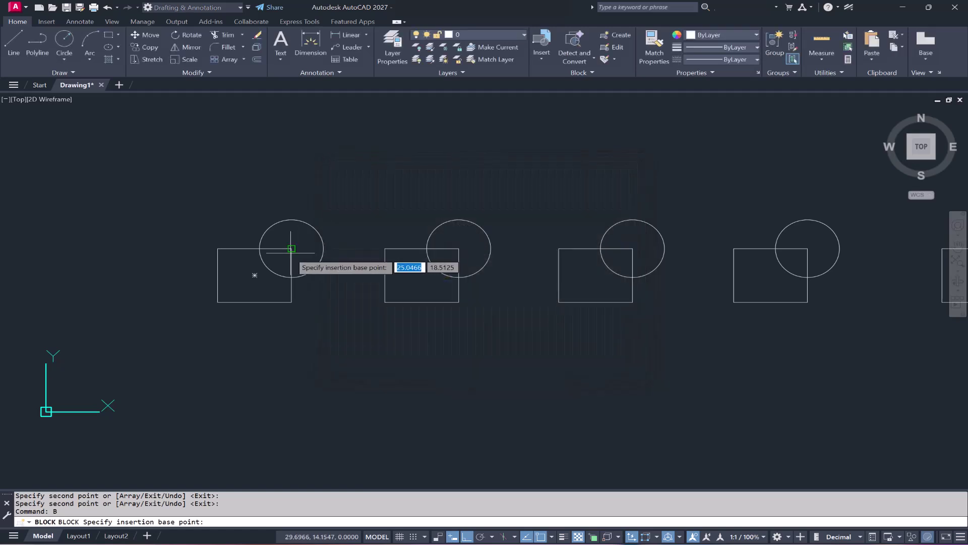
click(291, 248)
- Select the first rectangle and circle as the block's objects and create the block with Convert to block
click(447, 252)
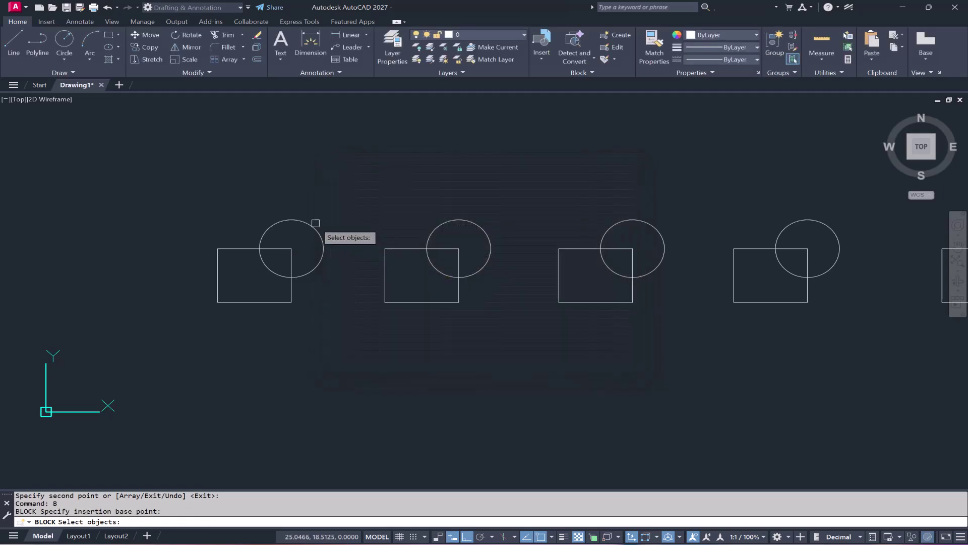
click(315, 221)
click(206, 318)
key(Return)
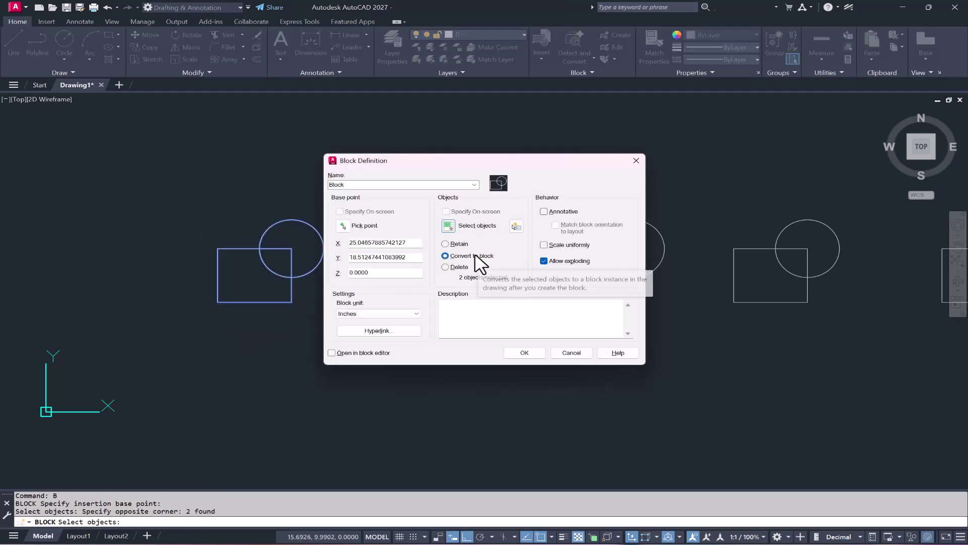
click(525, 353)
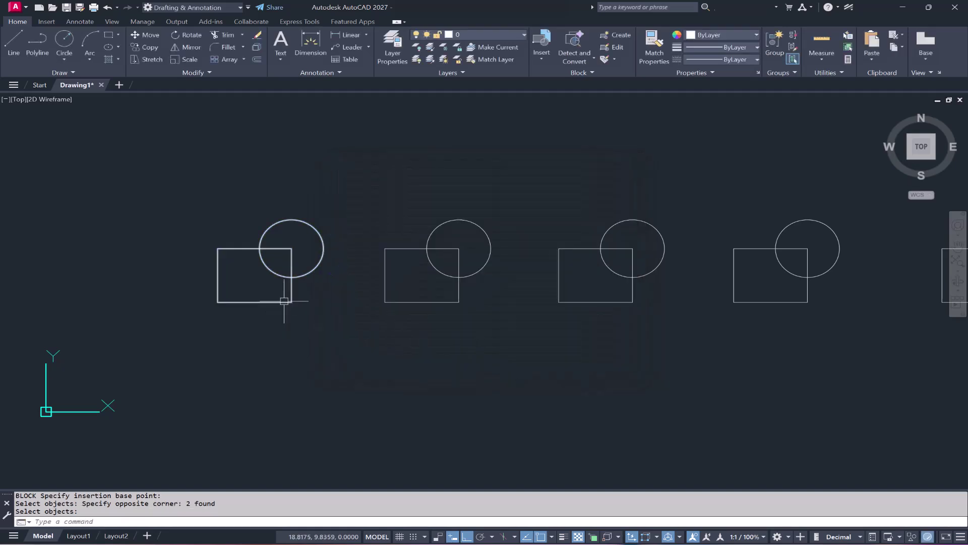
key(Escape)
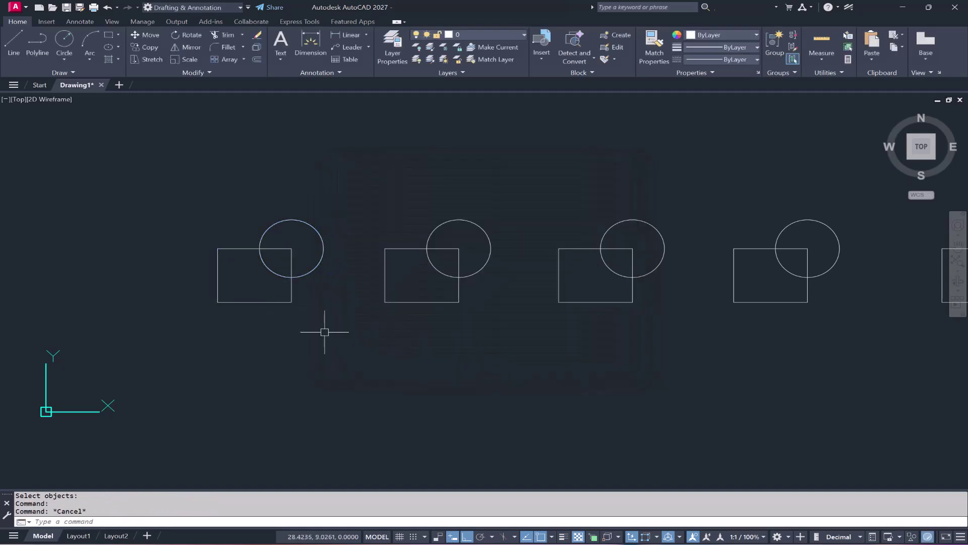
- Run the BDETECT command to find repeated geometry in the drawing that can be converted into blocks
middle_drag(497, 207, 452, 210)
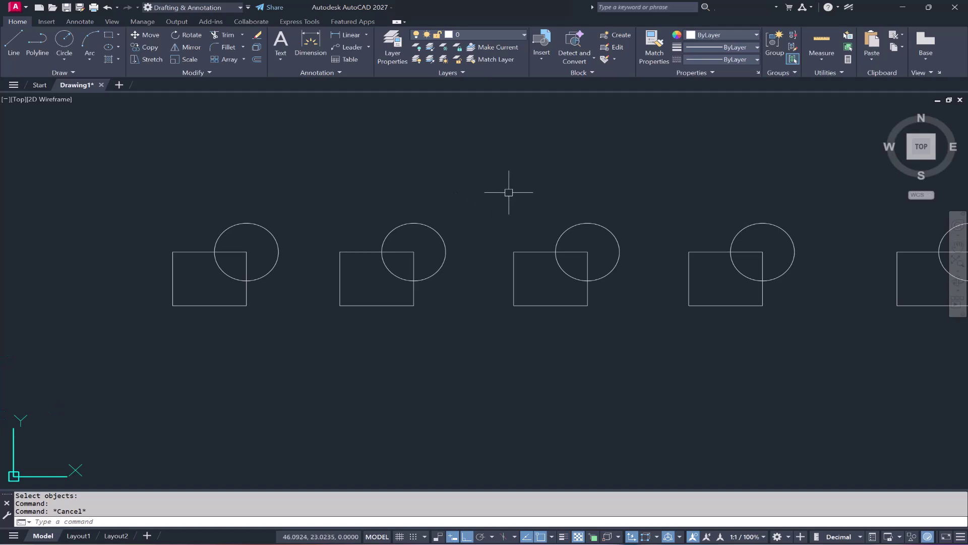
click(582, 62)
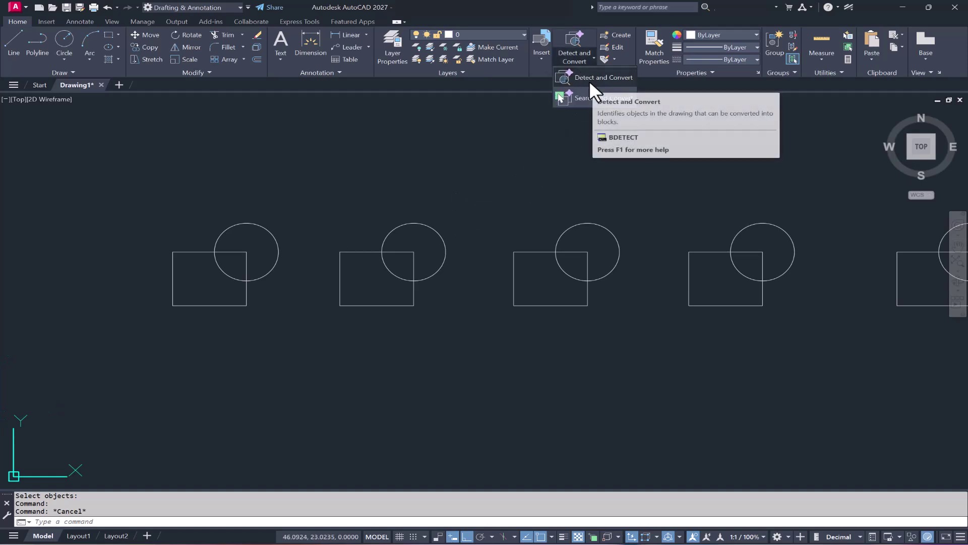
click(426, 159)
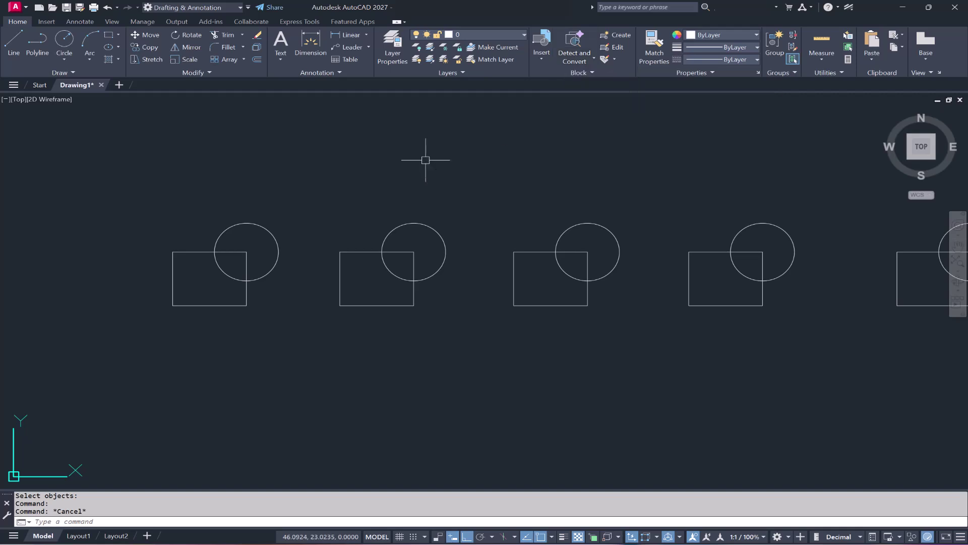
text(BD)
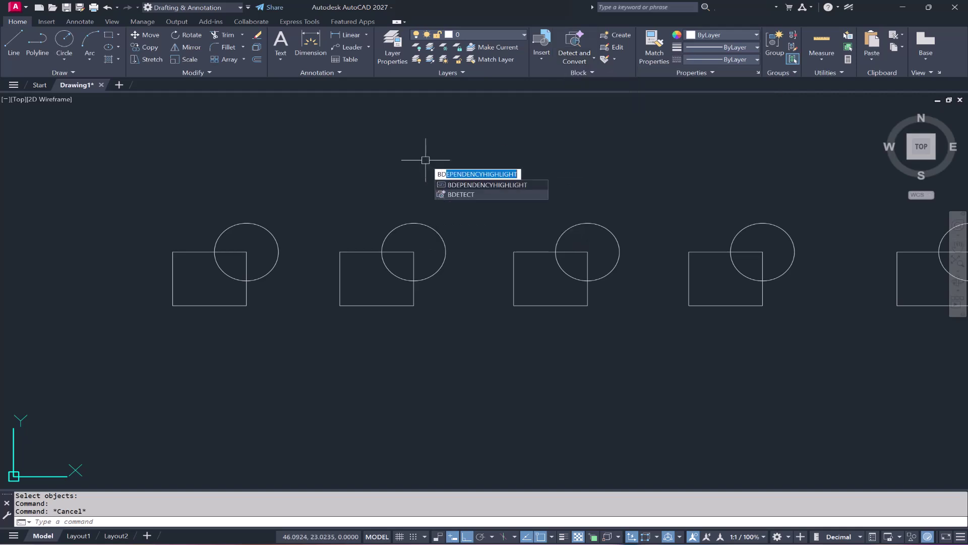
text(ETE)
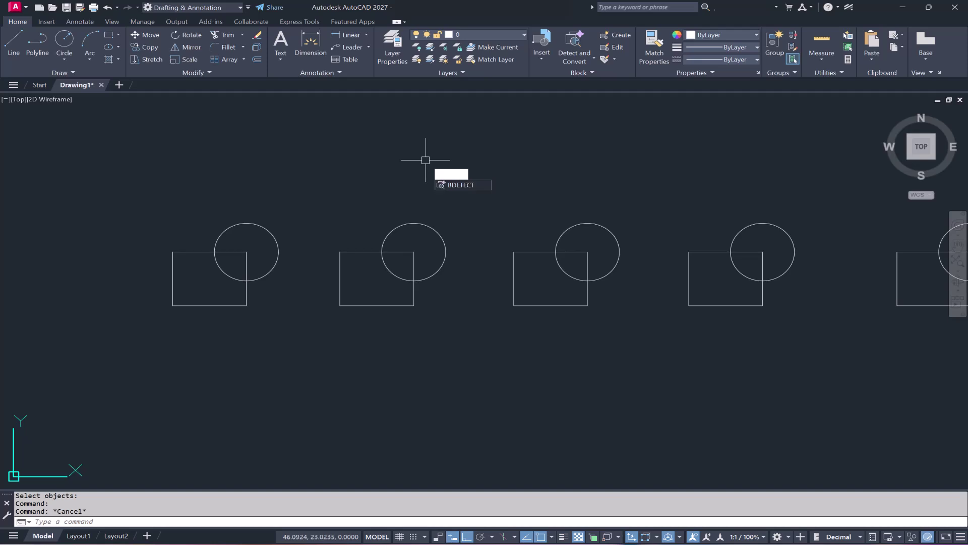
text(CT)
key(Return)
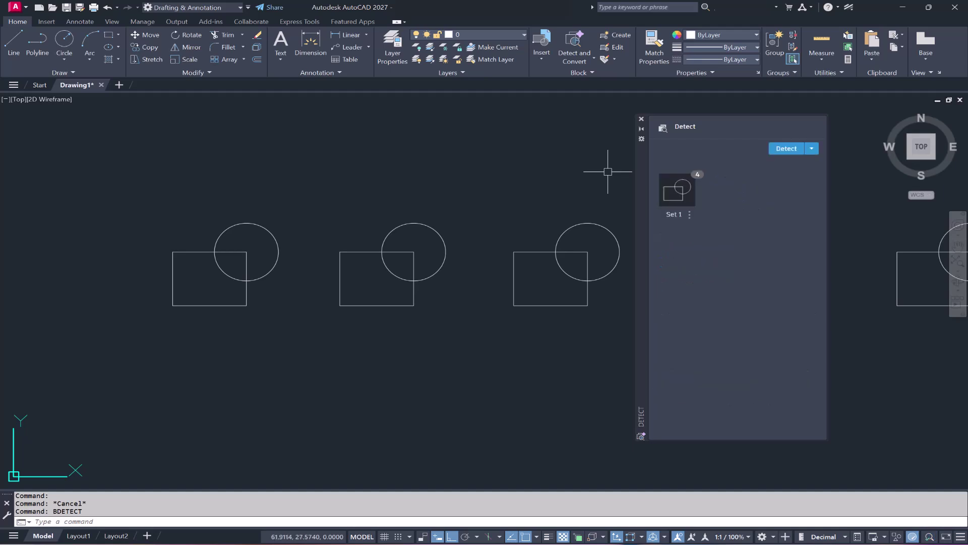
- Convert the detected Set 1 instances to the first recent block on layer 0 and accept the placement
click(681, 187)
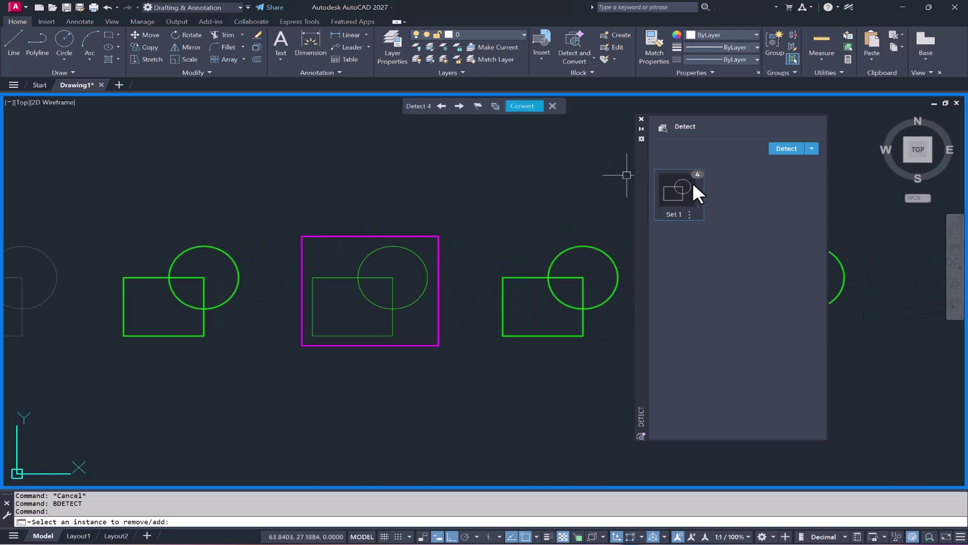
click(689, 215)
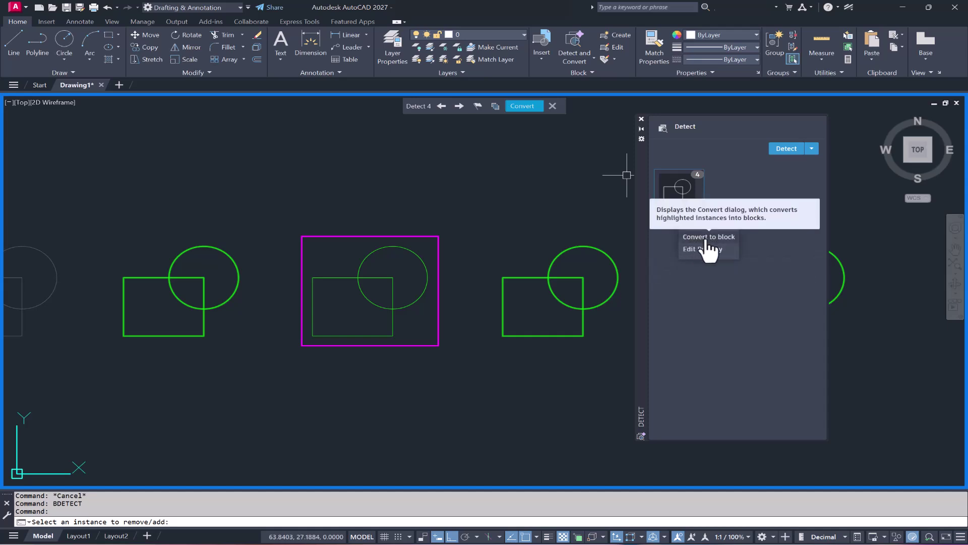
click(706, 237)
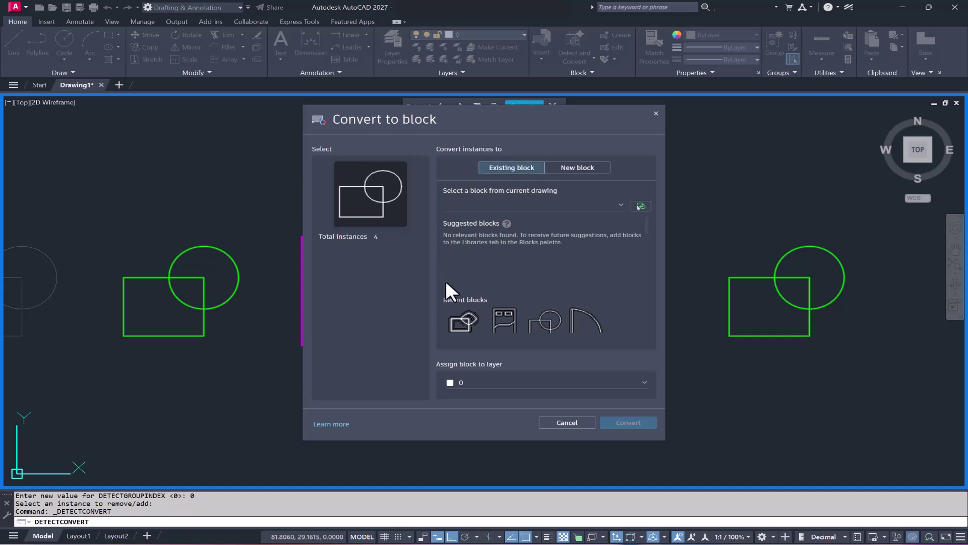
click(464, 317)
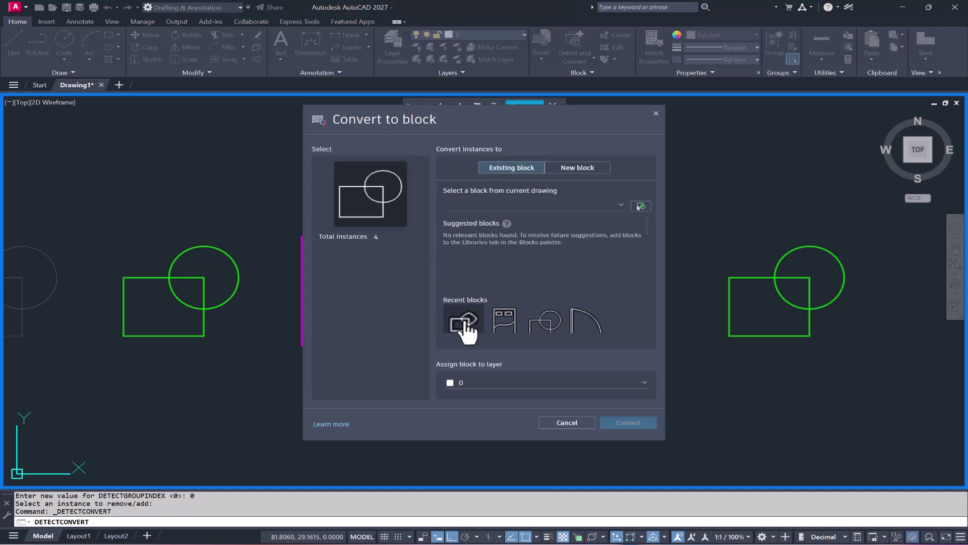
click(528, 385)
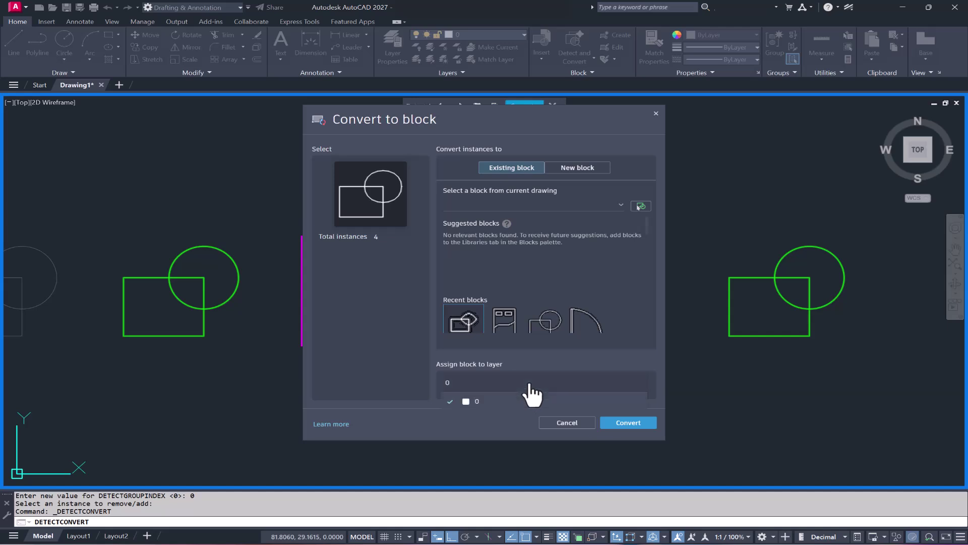
click(529, 381)
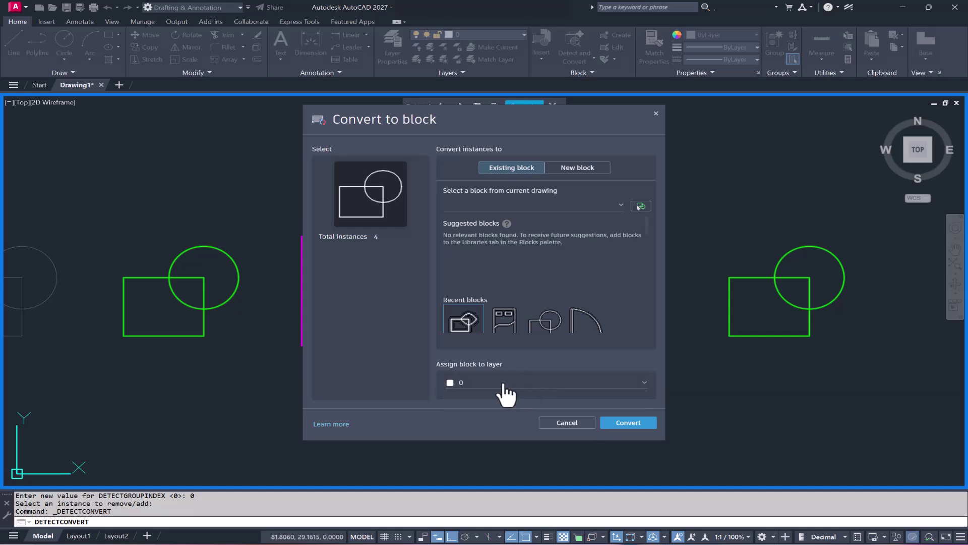
click(618, 425)
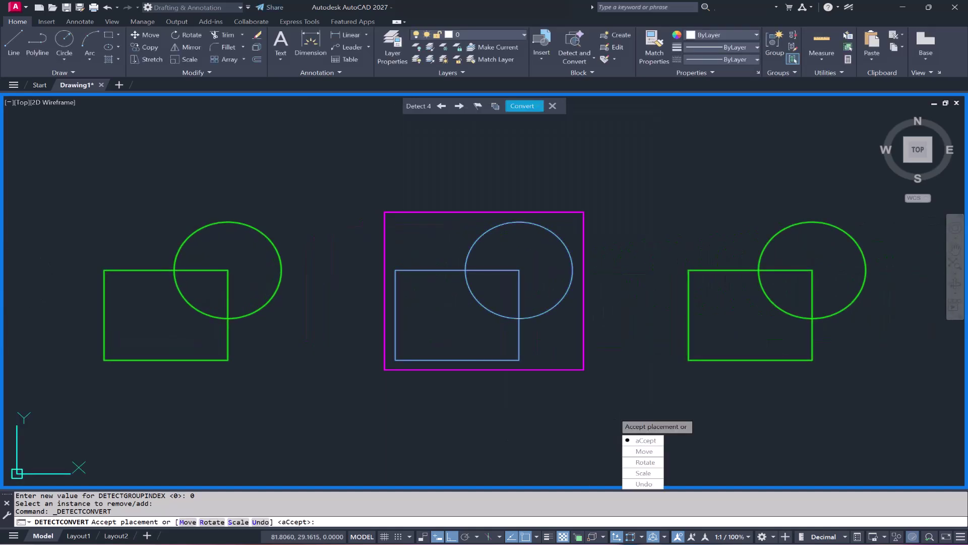
click(643, 440)
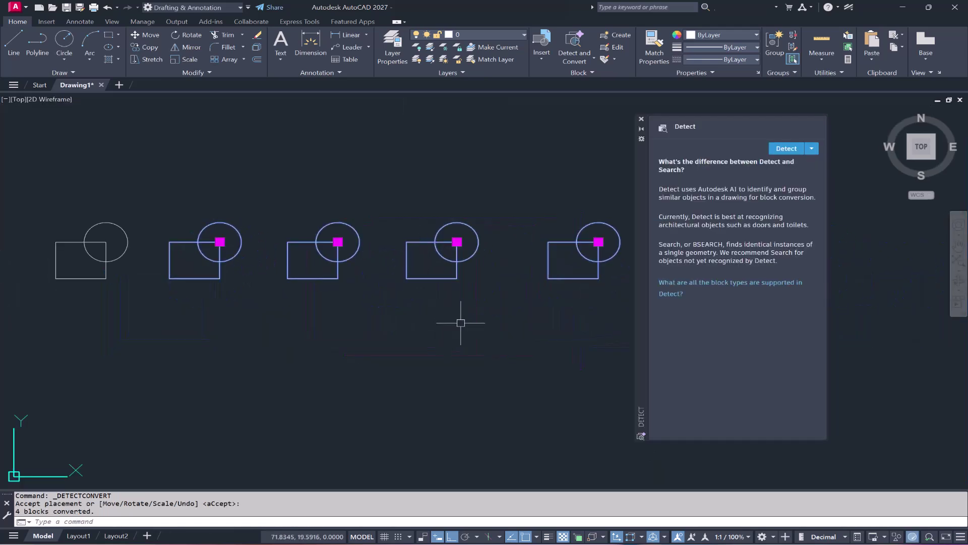
- Move the middle block of the row straight down below the others and close the Detect palette
click(338, 242)
click(338, 323)
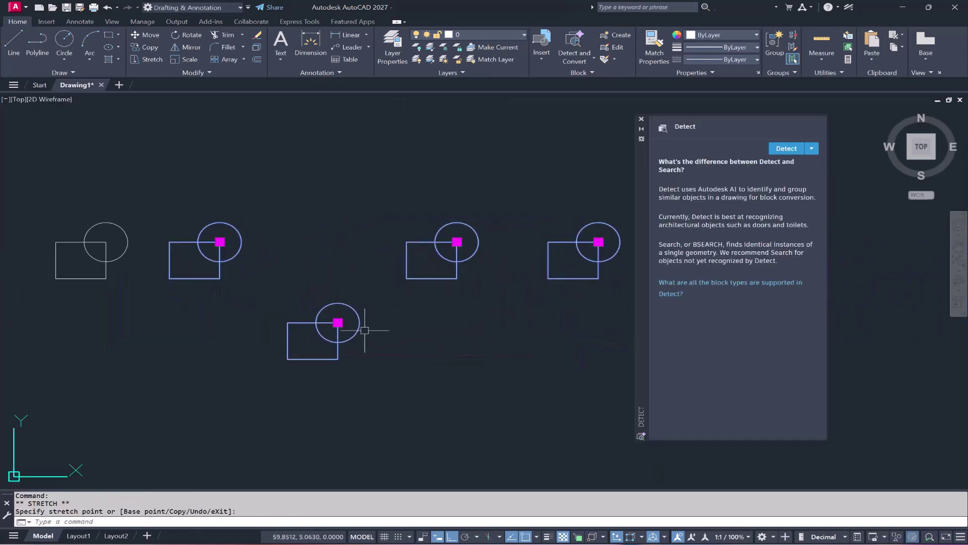
key(Escape)
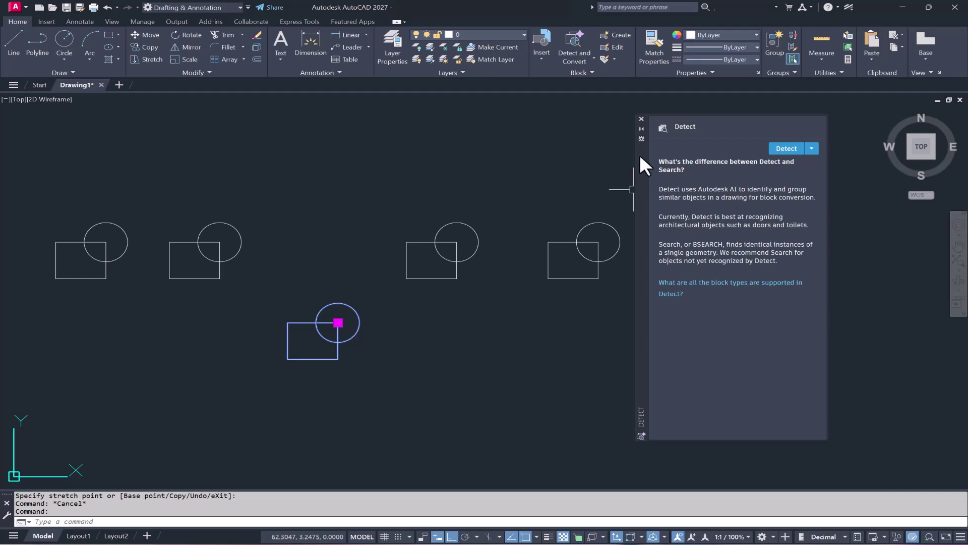
click(641, 119)
click(593, 58)
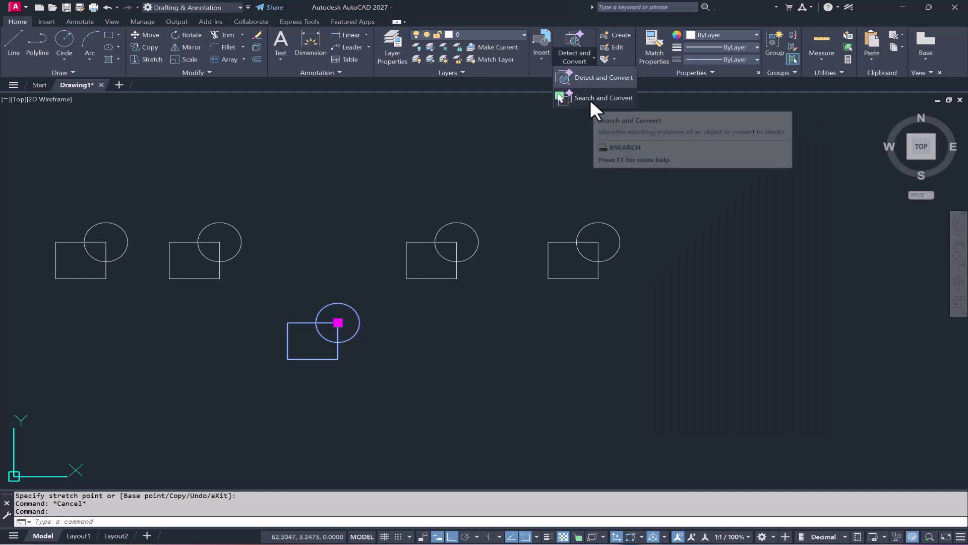
key(Escape)
middle_drag(422, 288, 523, 289)
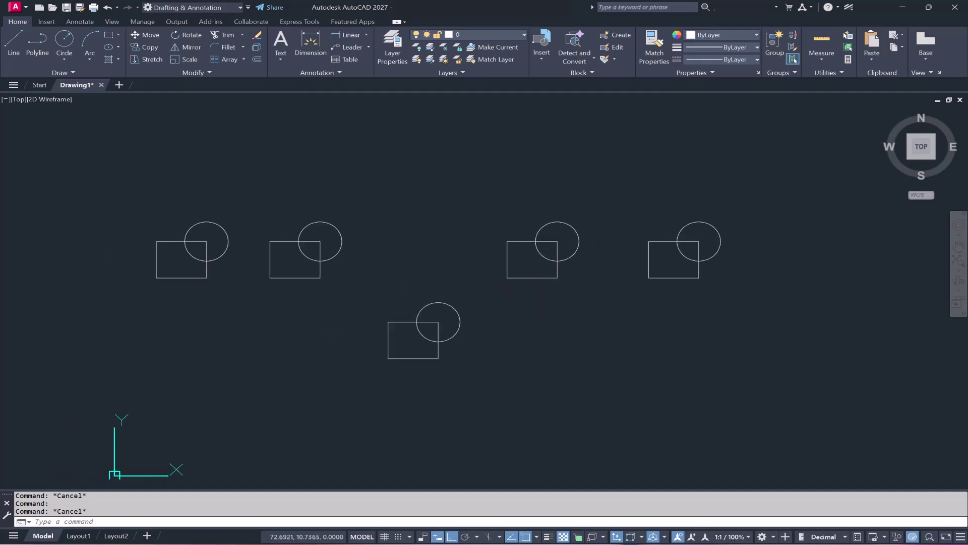
- Draw a circle with a radius of about 7 units in the empty area below the existing rectangle-and-circle blocks
mouse_move(368, 265)
middle_down()
mouse_move(378, 216)
mouse_move(409, 196)
middle_up()
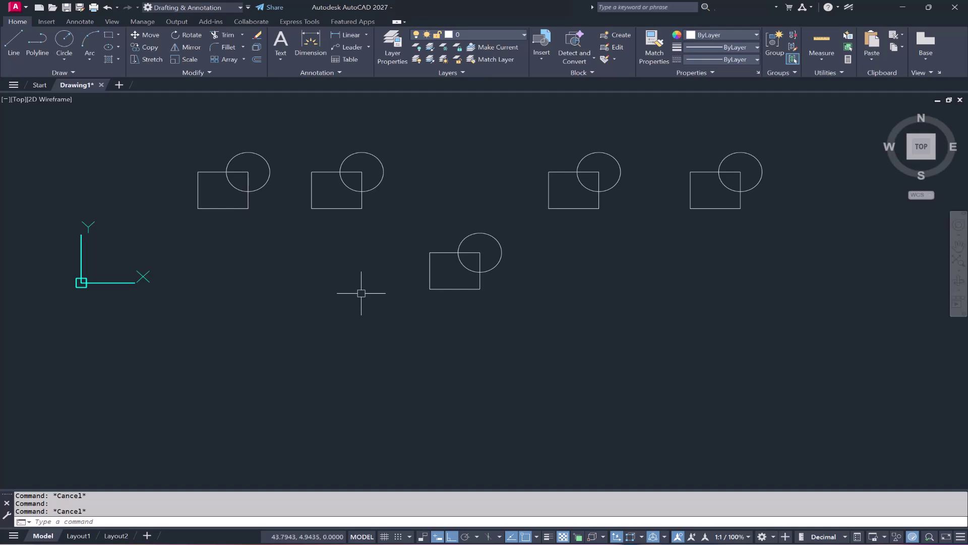
middle_drag(355, 300, 374, 253)
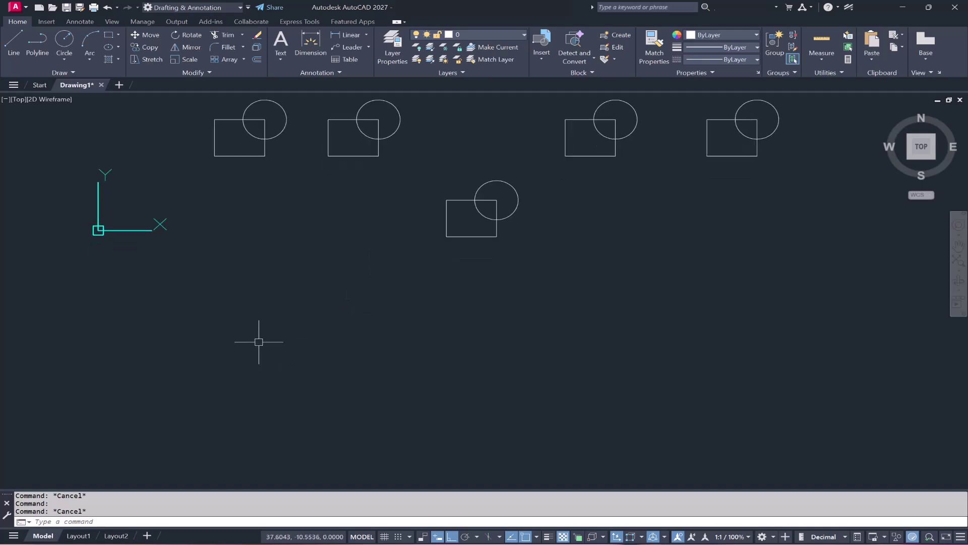
text(c)
key(Return)
click(247, 323)
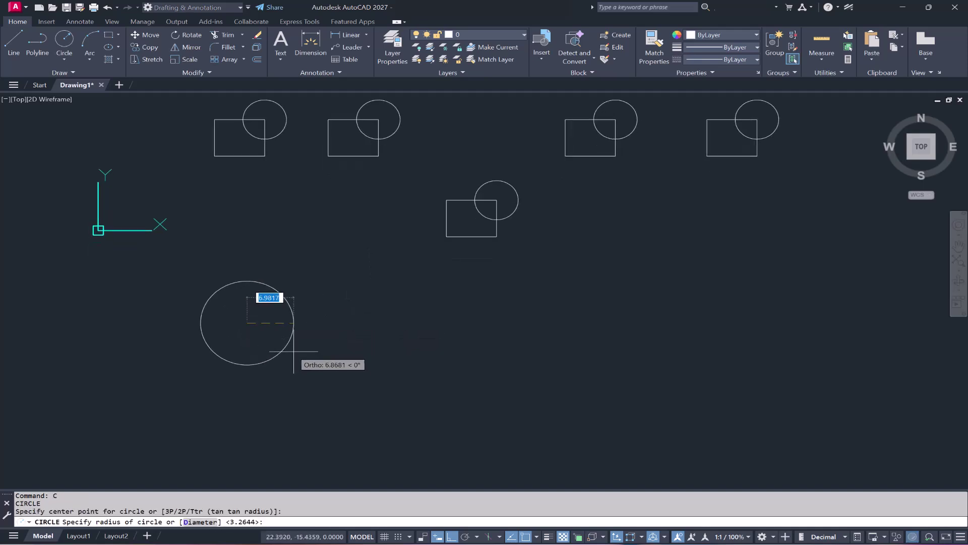
key(Return)
- Draw connected lines from the circle's top quadrant to its center and out to its right quadrant
text(l)
key(Return)
click(247, 323)
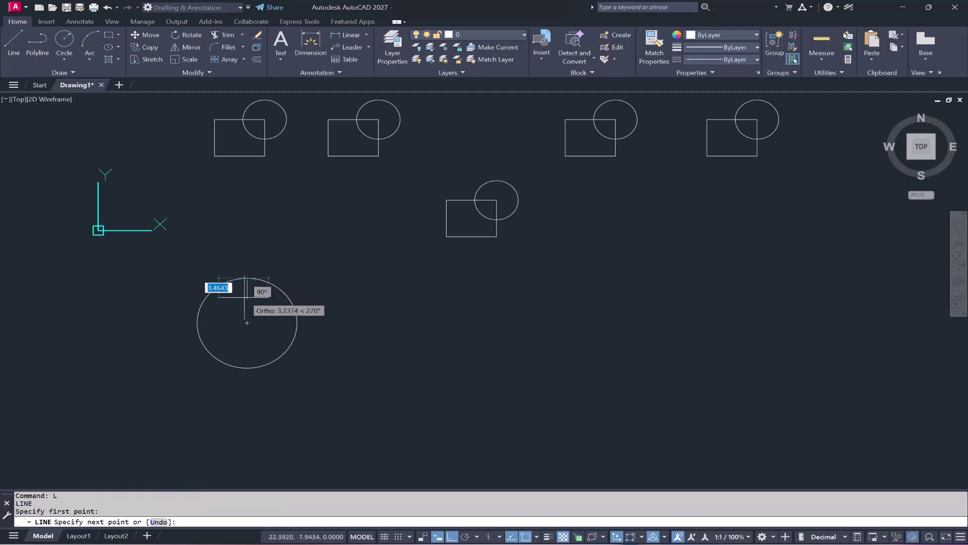
click(247, 323)
click(297, 323)
key(Escape)
- Trim away the horizontal line and the outer three quarters of the circle to leave a door swing symbol
text(tr)
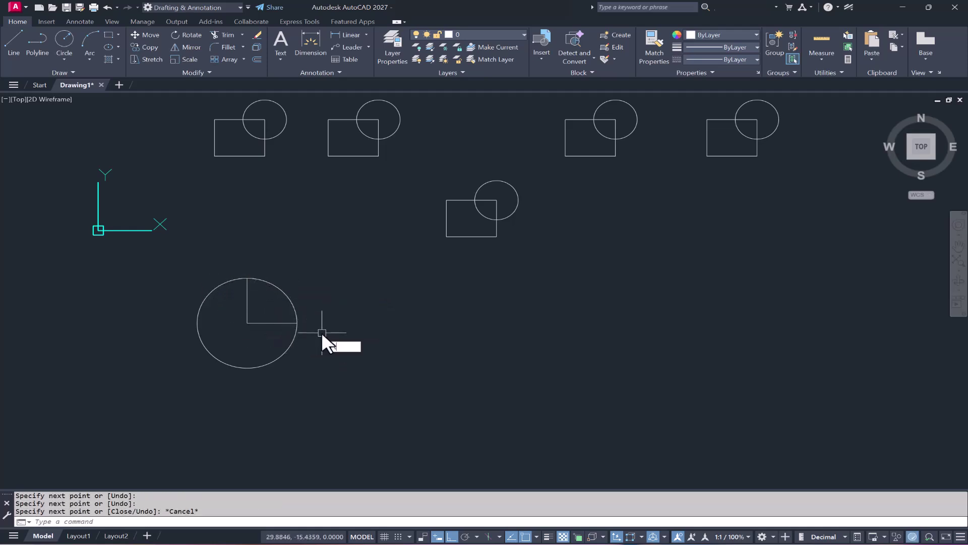
key(Return)
mouse_move(310, 341)
mouse_down()
mouse_move(253, 363)
mouse_move(268, 298)
mouse_up()
key(Escape)
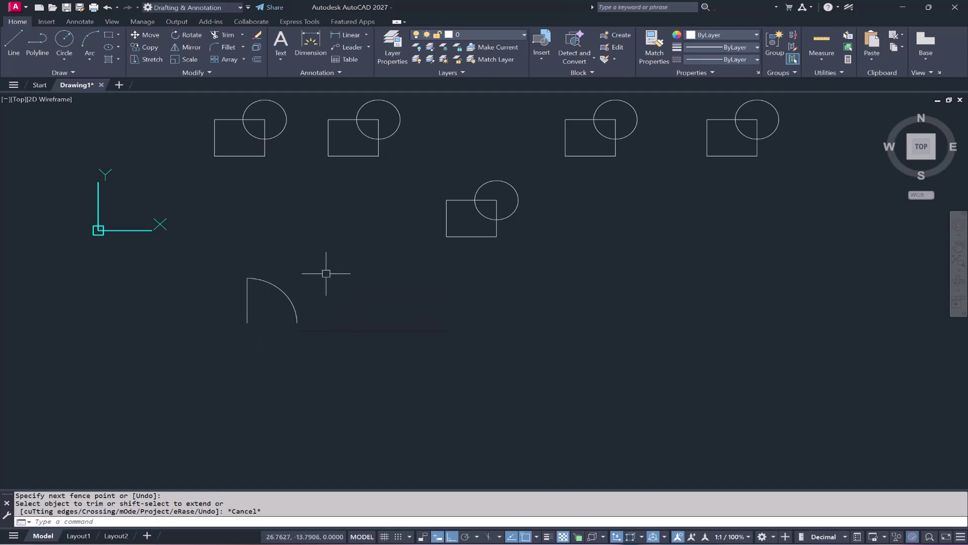
- Copy the door's line and arc four times to the right to form a horizontal row of five doors
click(326, 273)
click(215, 337)
text(co)
key(Return)
click(266, 366)
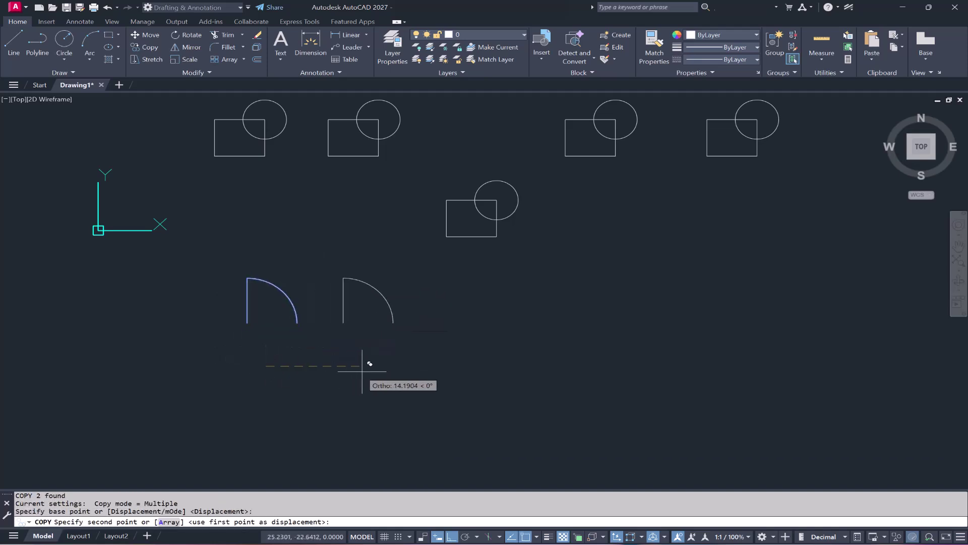
click(371, 366)
click(474, 367)
click(607, 366)
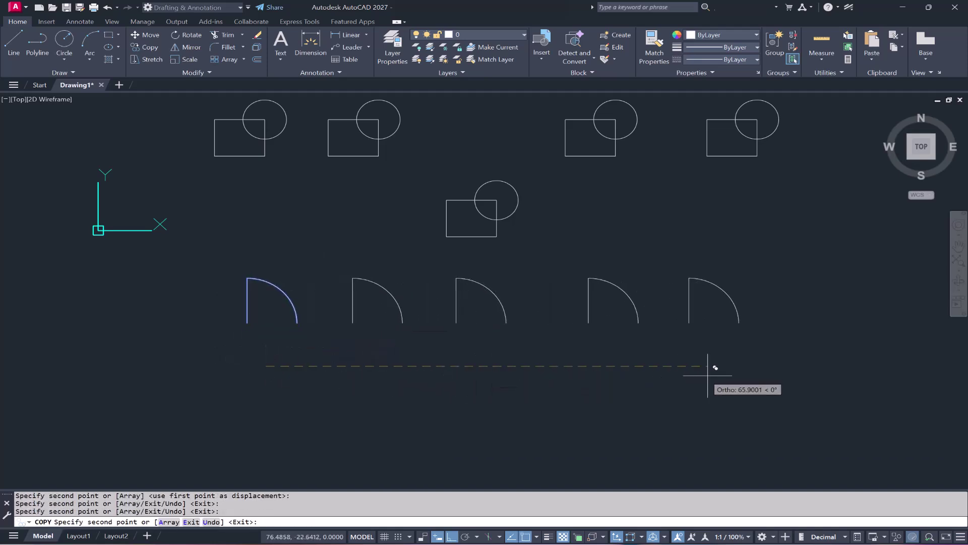
click(714, 367)
key(Return)
middle_drag(423, 351, 402, 389)
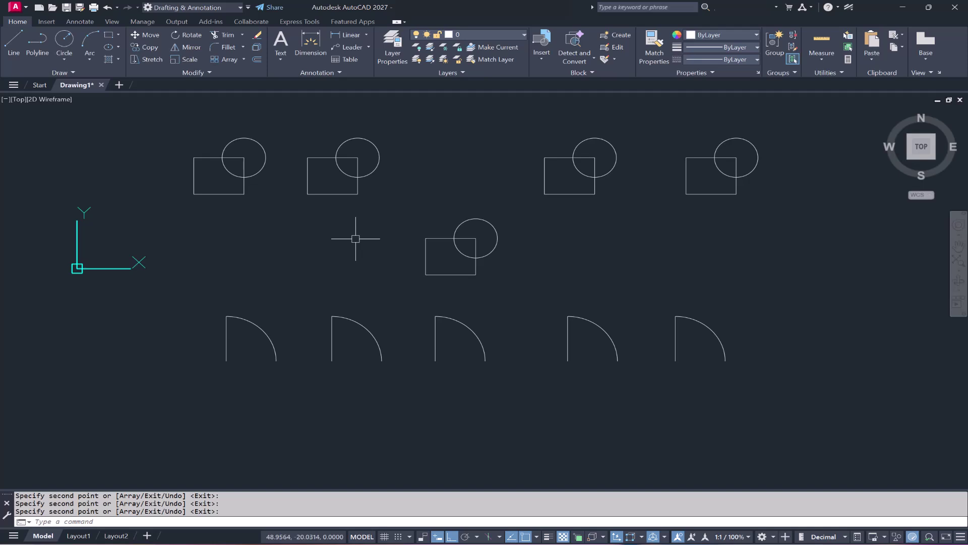
- Run Search and Convert with the first door's line and arc as the geometry to match
click(593, 59)
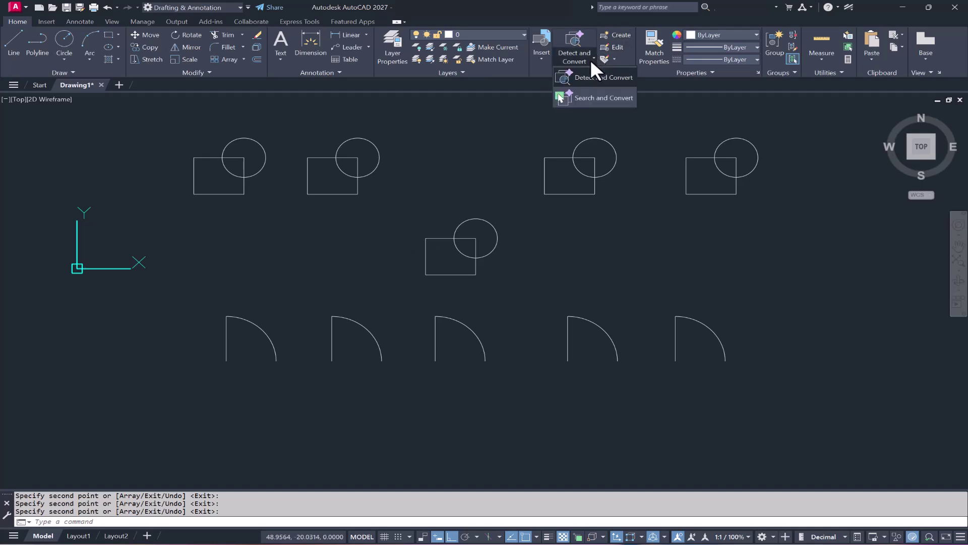
click(594, 97)
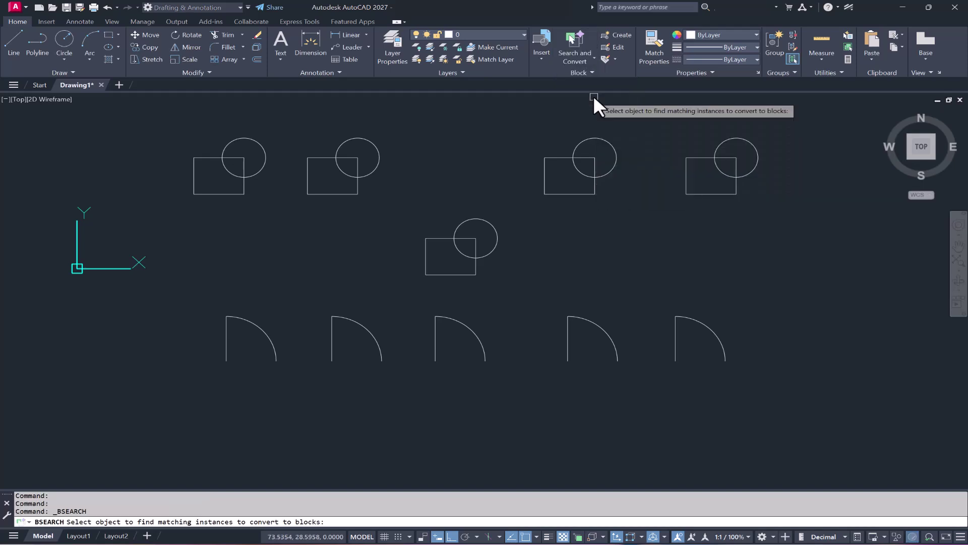
click(184, 298)
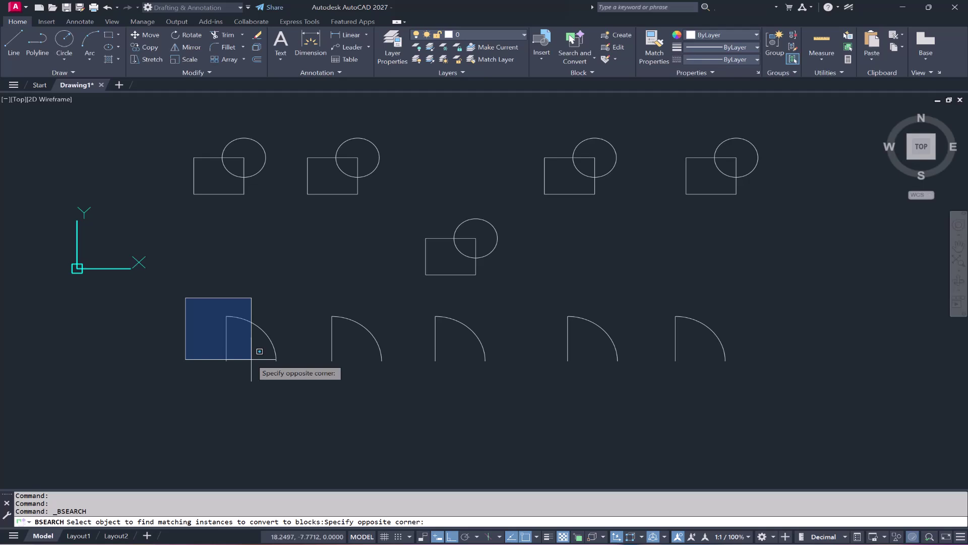
click(286, 366)
key(Return)
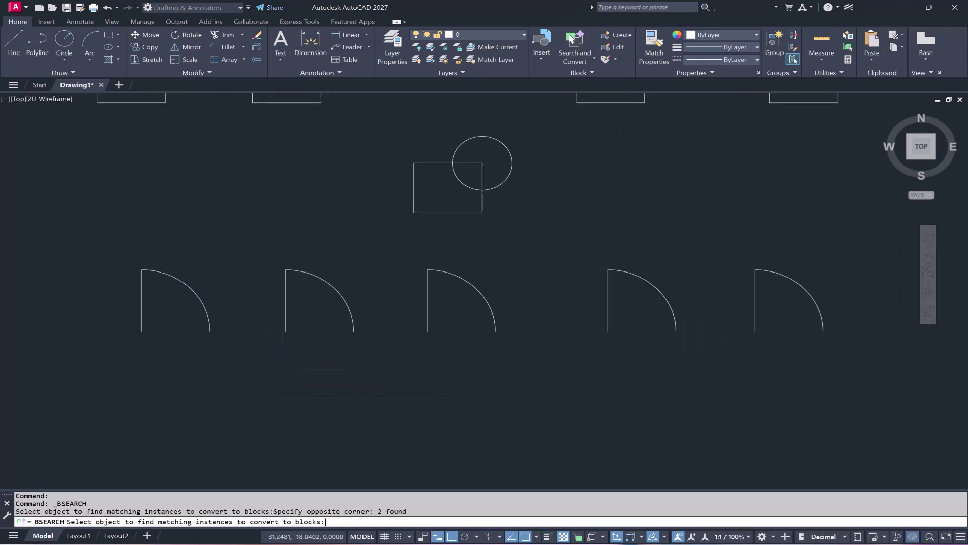
scroll(262, 387, down, 2)
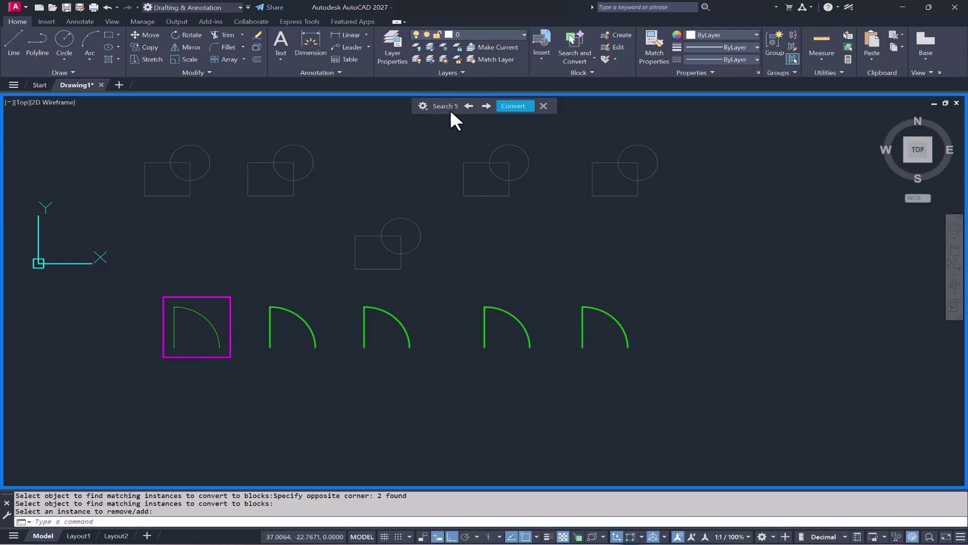
- Set the matched door instances to convert to a new block named Door 3'x7'
click(513, 107)
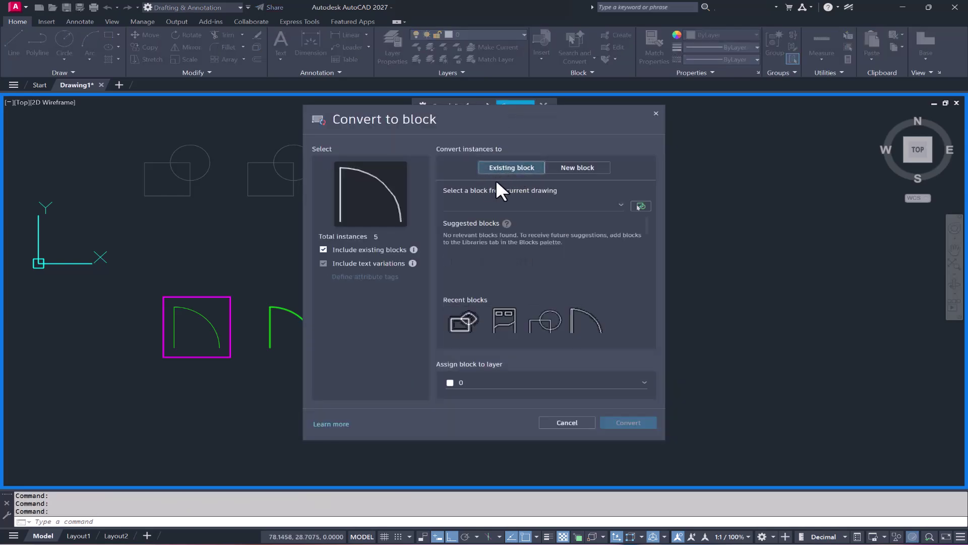
click(574, 169)
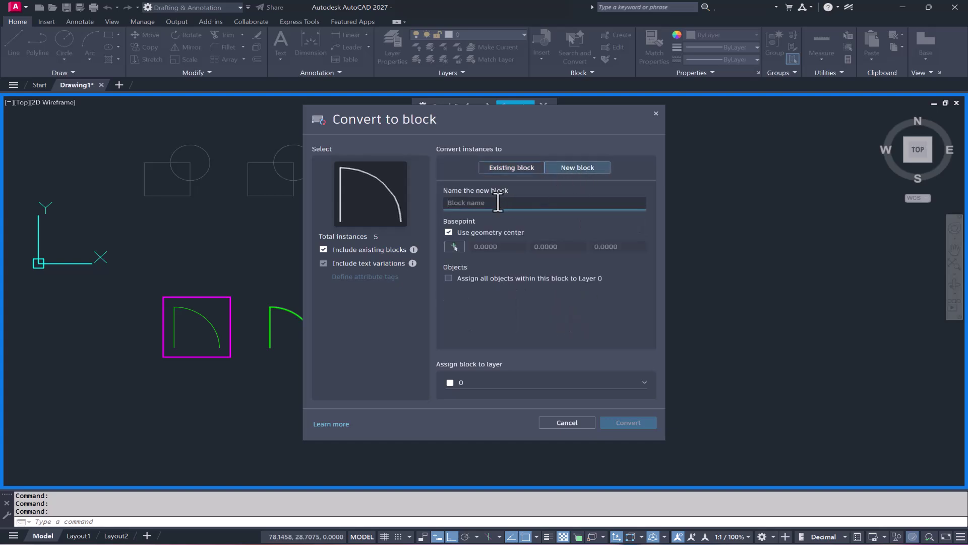
text(Door 3'x7)
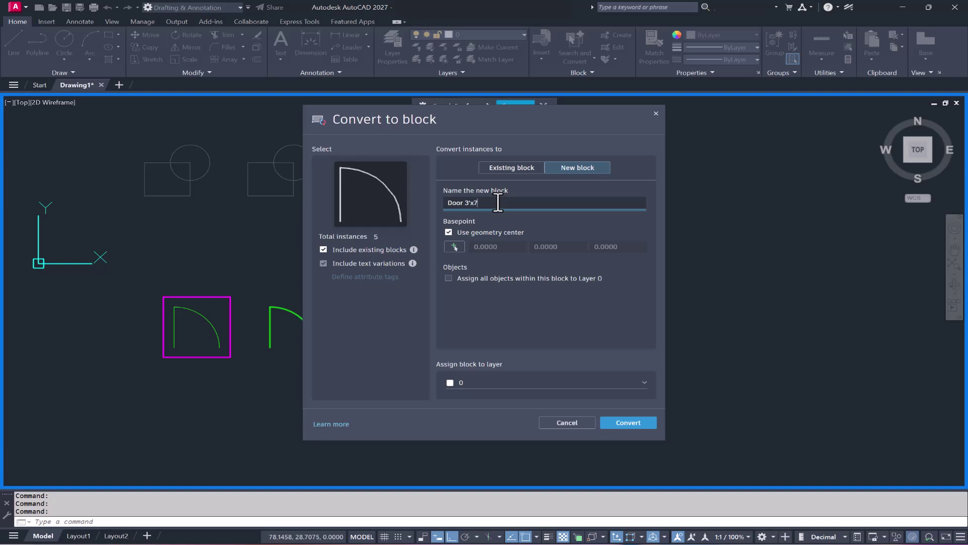
- Set the base point at the lower end of the first door's vertical line and convert the instances on layer 0
click(455, 246)
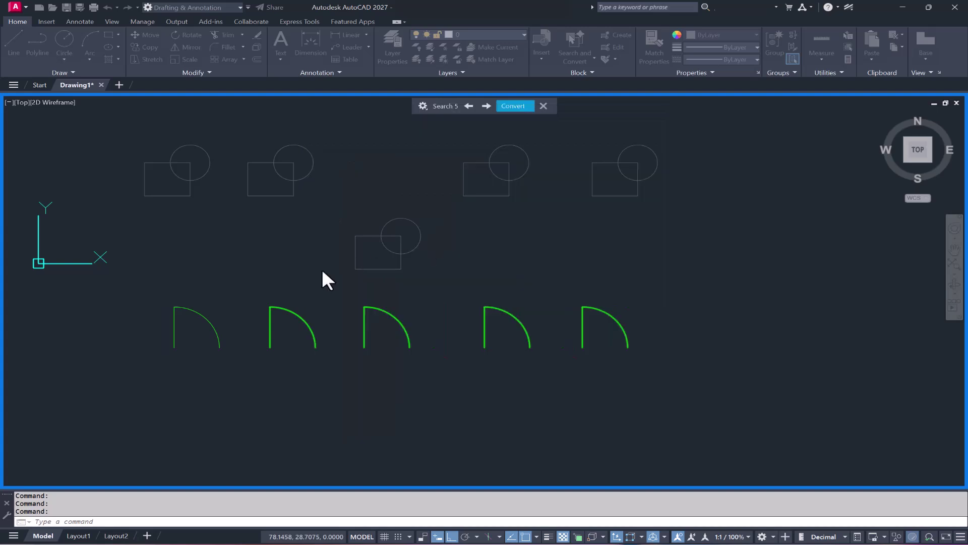
click(195, 326)
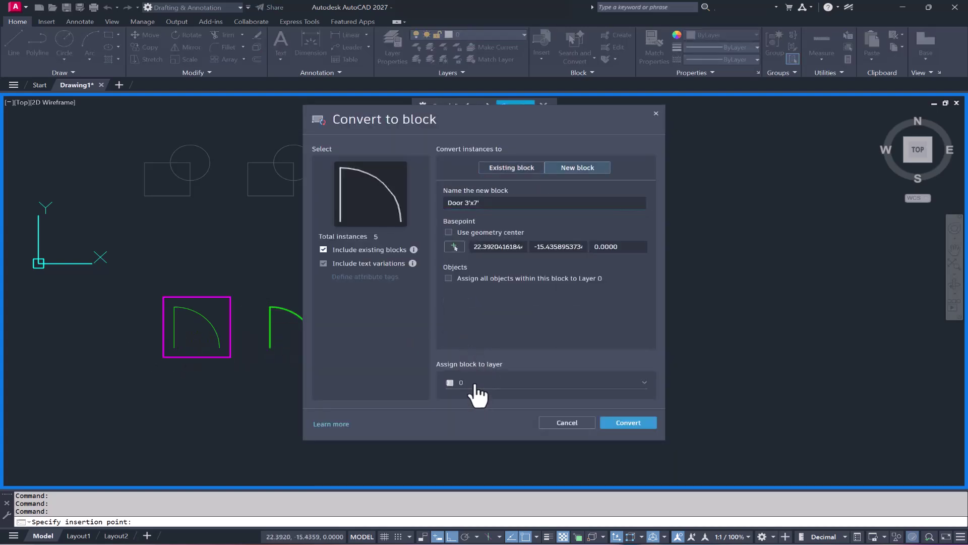
click(628, 423)
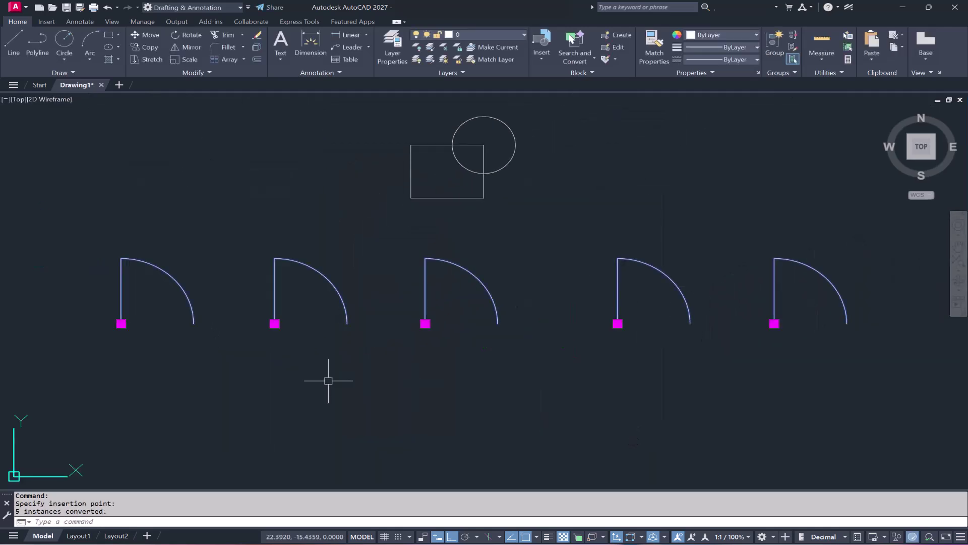
scroll(329, 381, down, 3)
key(Escape)
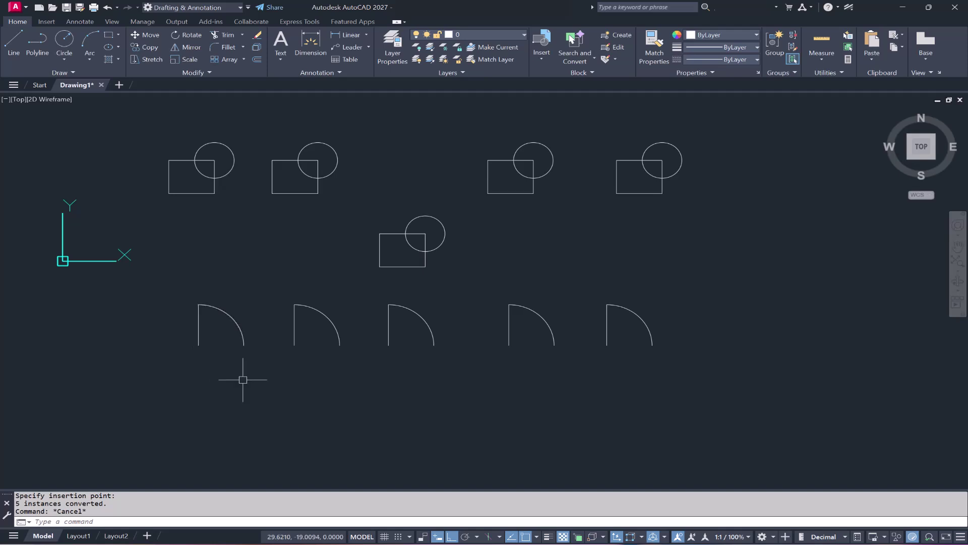
- Insert one instance of the current drawing's block named Block in the empty area right of the existing rows
scroll(441, 389, down, 2)
middle_drag(441, 389, 484, 326)
text(I)
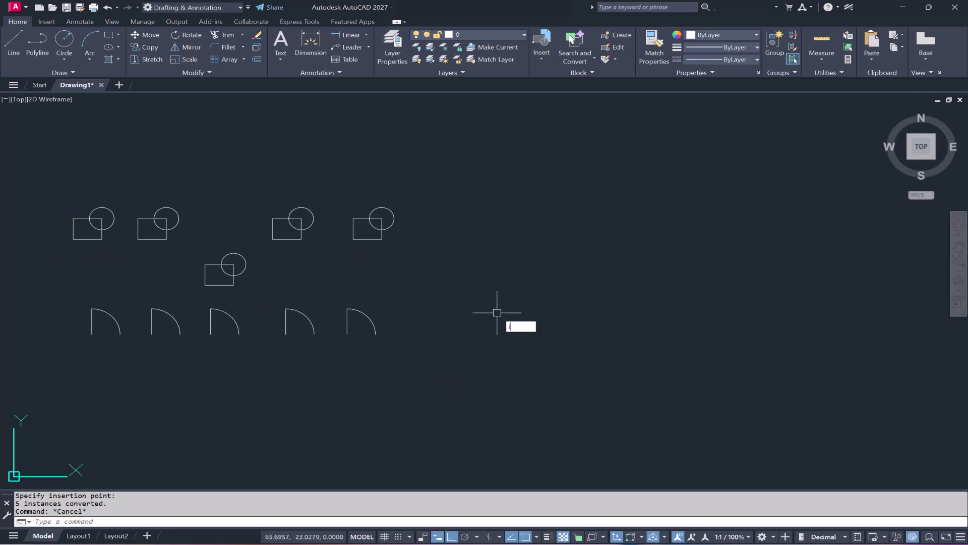
key(Return)
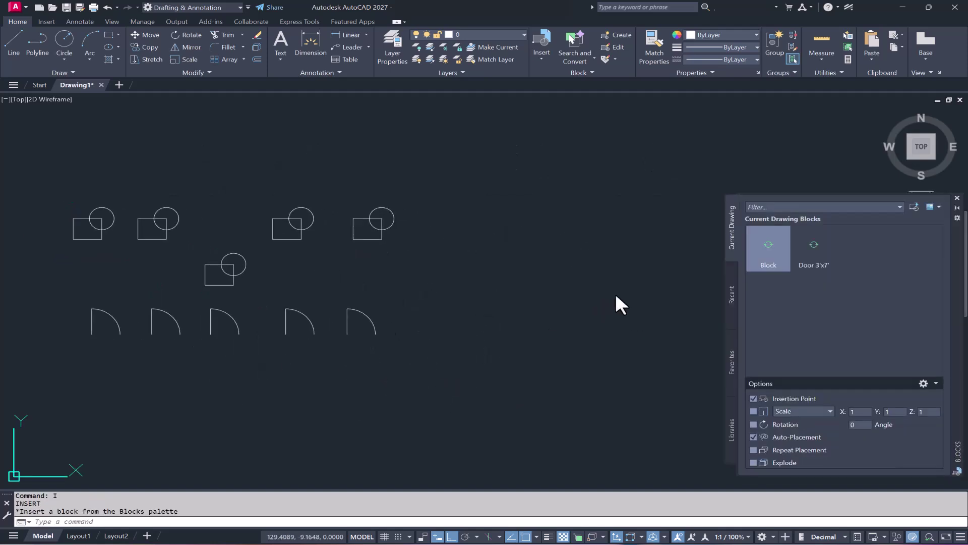
click(770, 265)
click(514, 267)
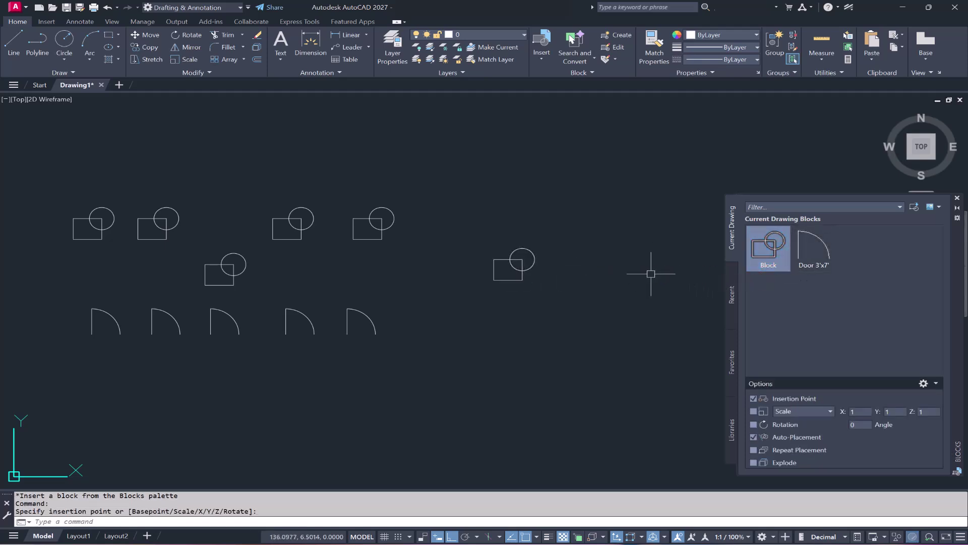
- Insert one instance of the Door 3'x7' block to the right of the newly placed rectangle-and-circle block
click(803, 256)
click(593, 278)
key(Escape)
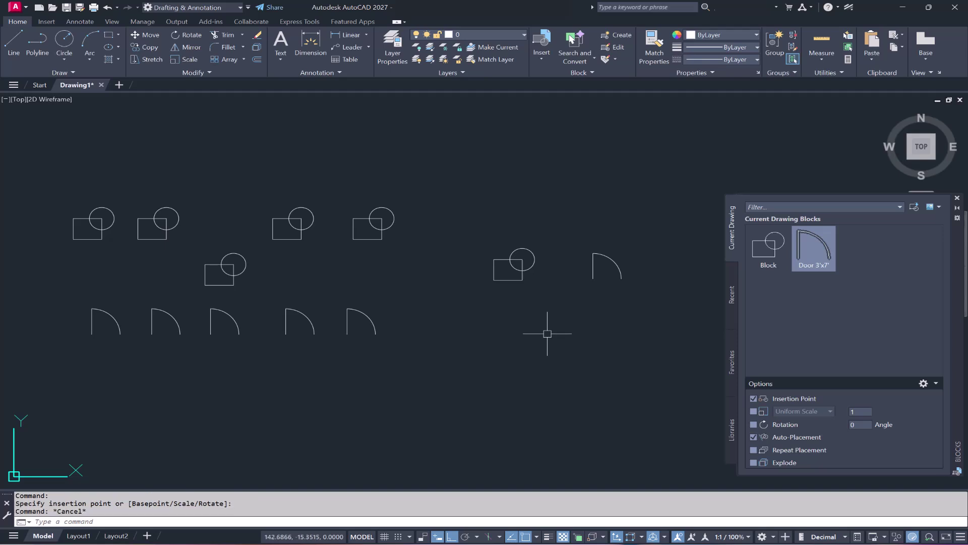